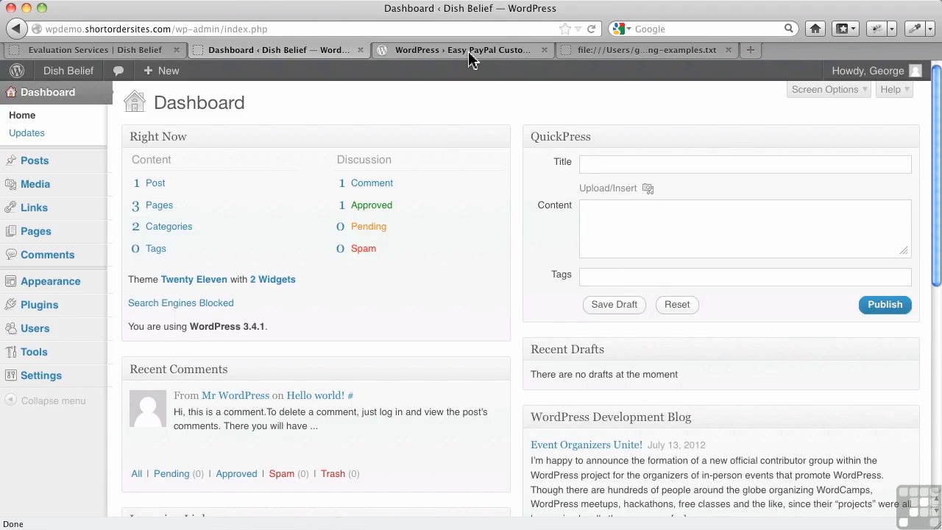
Review the Easy PayPal Custom Fields plugin details and go to Plugins > Add New.
left_click(471, 50)
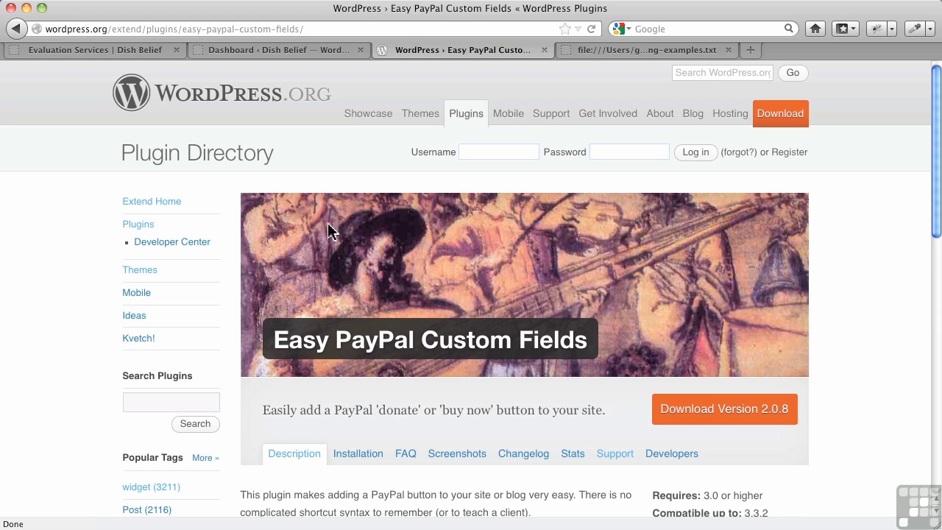
left_click(273, 52)
mouse_move(59, 316)
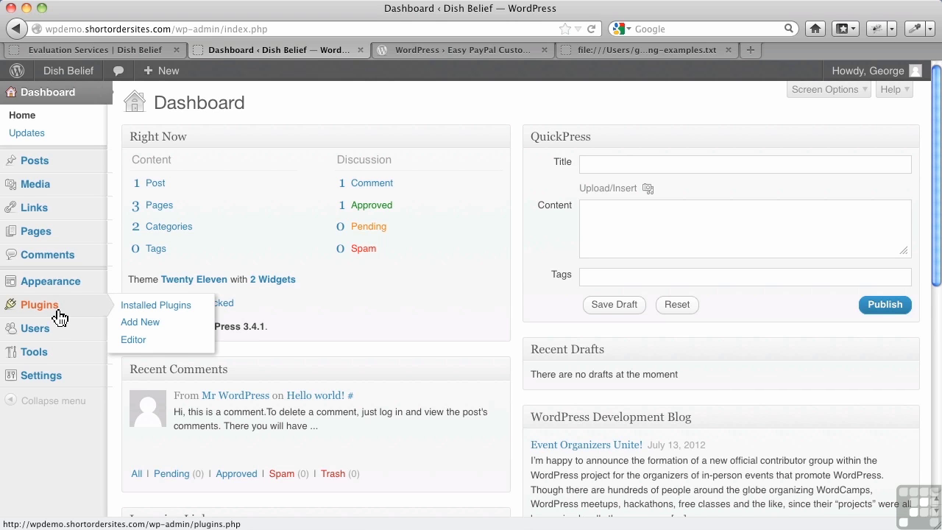
left_click(130, 326)
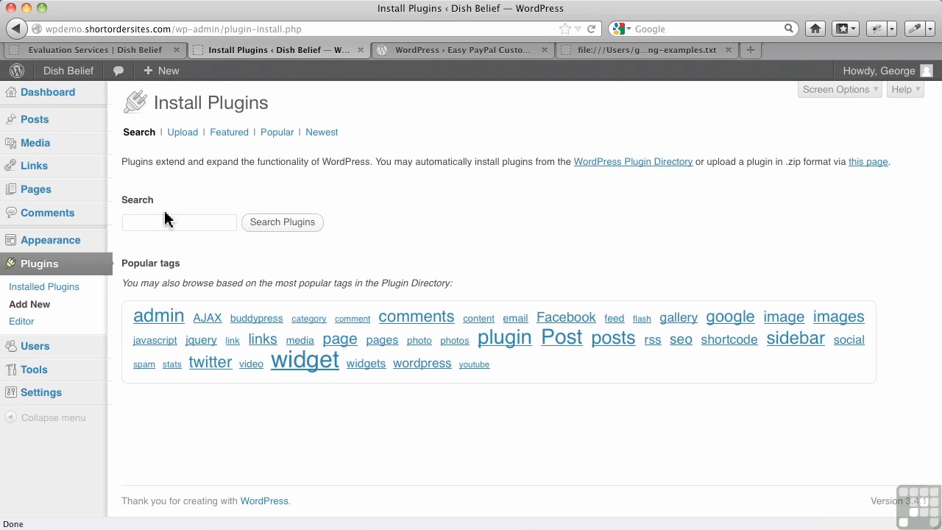
Search for 'easy paypal', then install and activate Easy PayPal Custom Fields.
left_click(165, 220)
type("e")
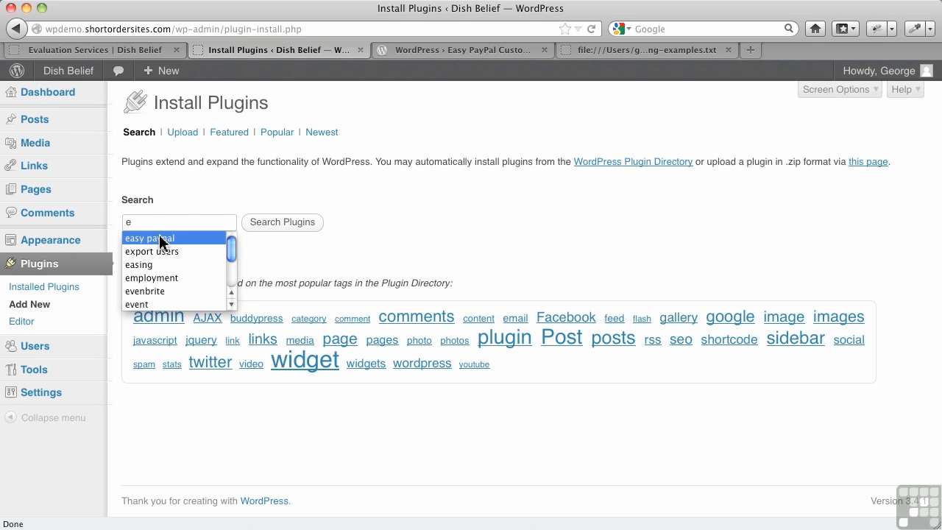
left_click(160, 238)
left_click(269, 225)
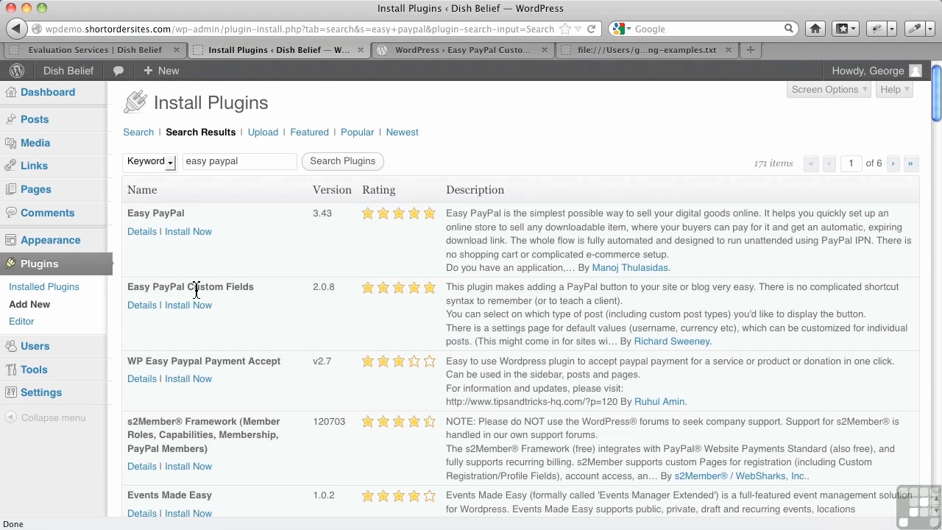
left_click(189, 304)
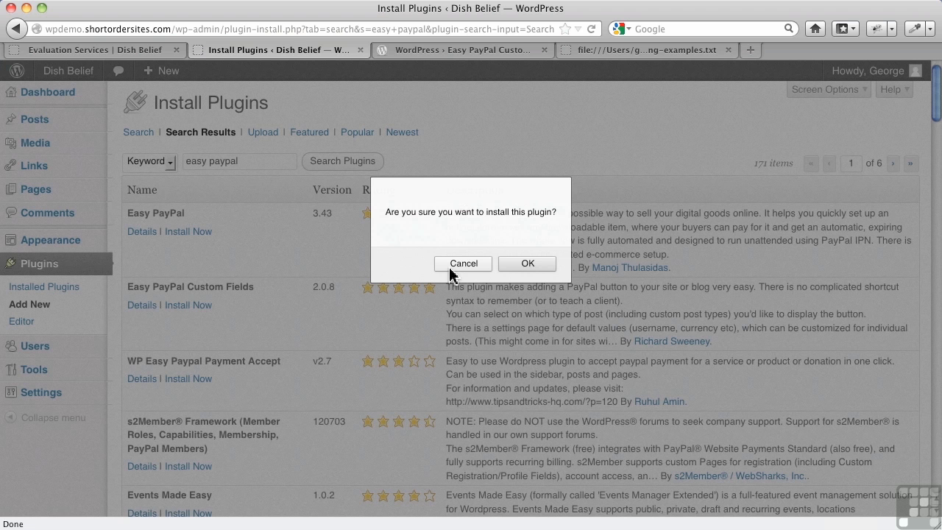
left_click(534, 269)
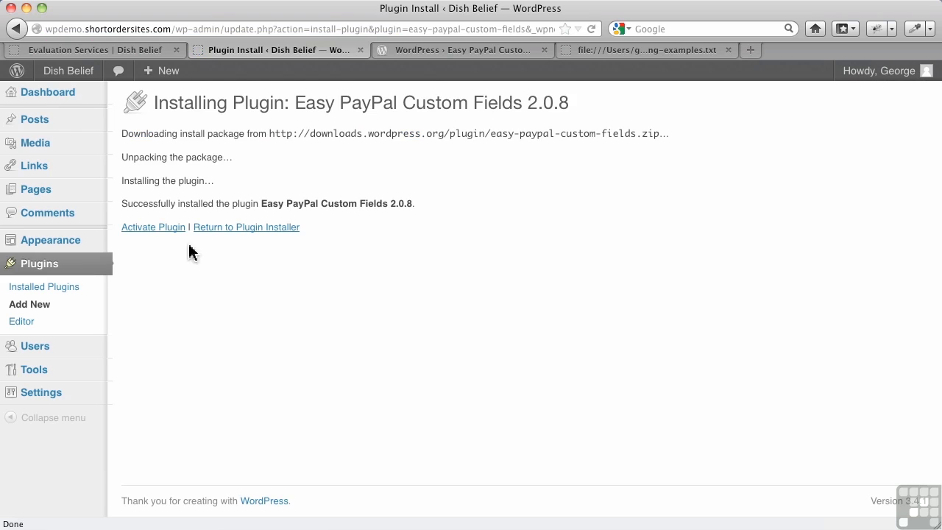
left_click(145, 230)
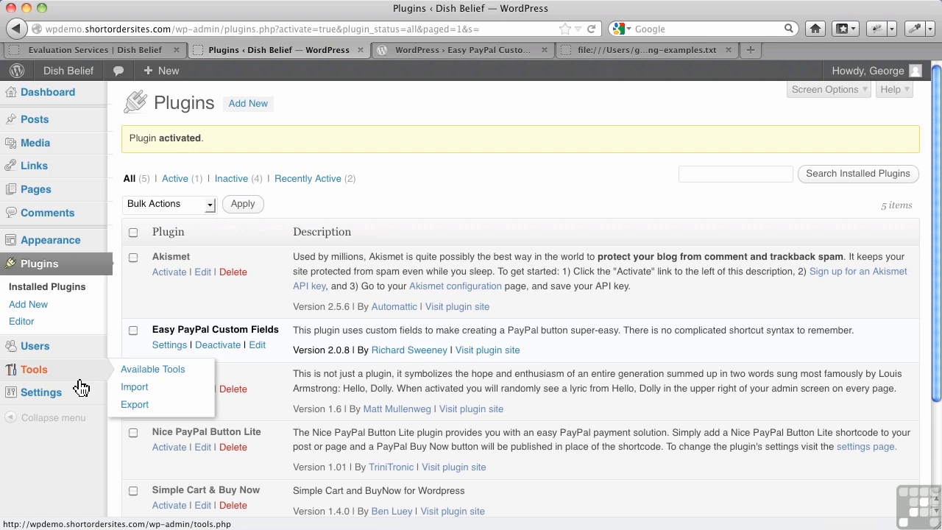
Open Settings > Easy PayPal Custom Fields and set Default currency to CAD (Canadian Dollar).
mouse_move(85, 395)
left_click(158, 486)
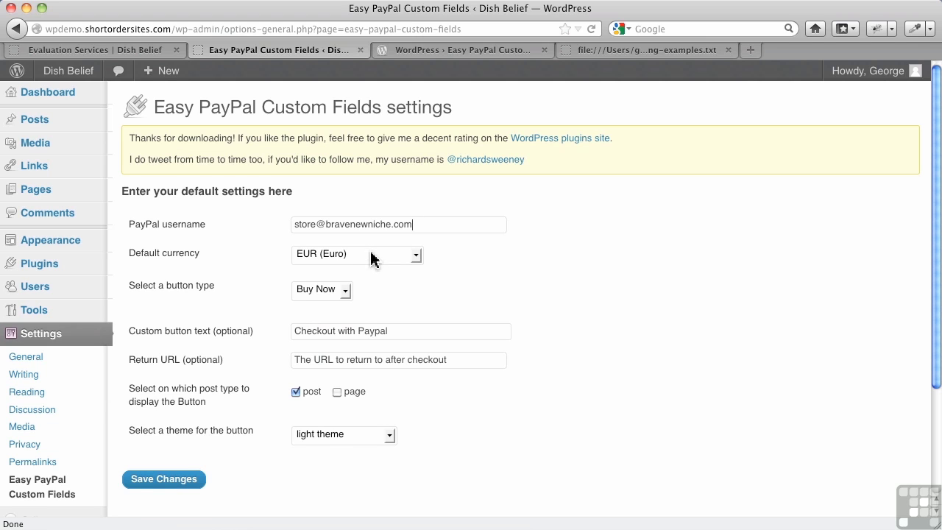
left_click(370, 257)
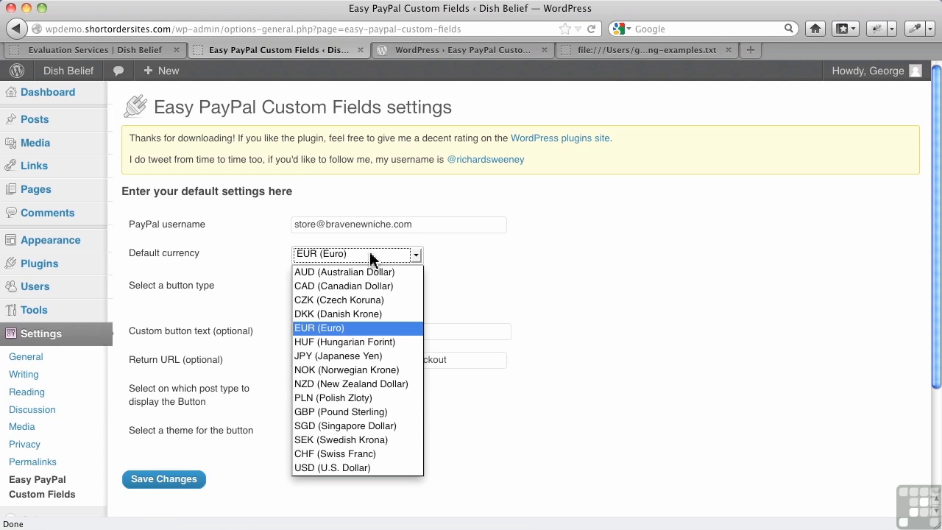
left_click(331, 284)
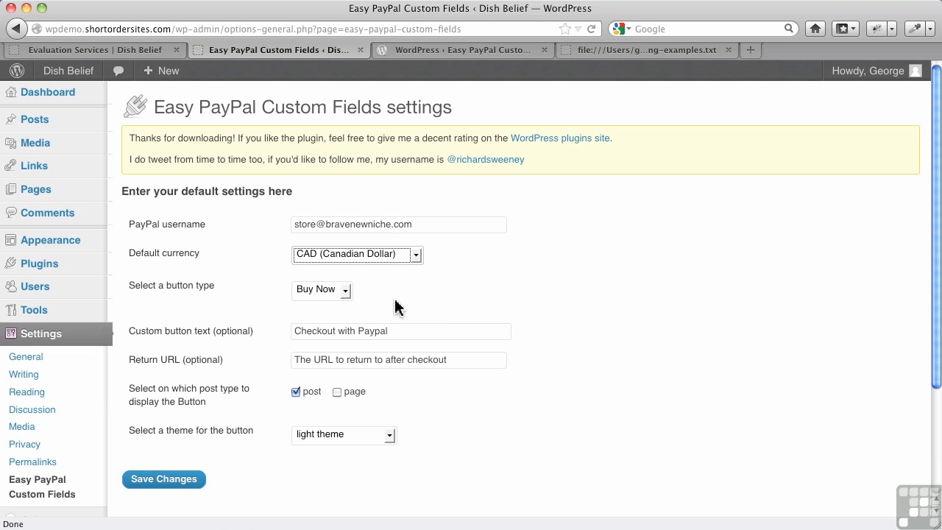
Keep Buy Now as the button type and tick 'page' alongside 'post'.
left_click(346, 292)
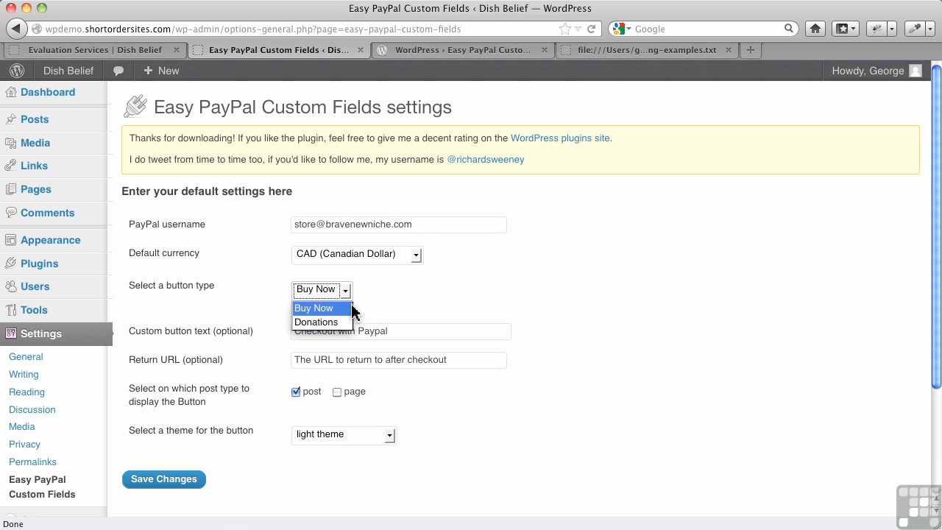
left_click(364, 306)
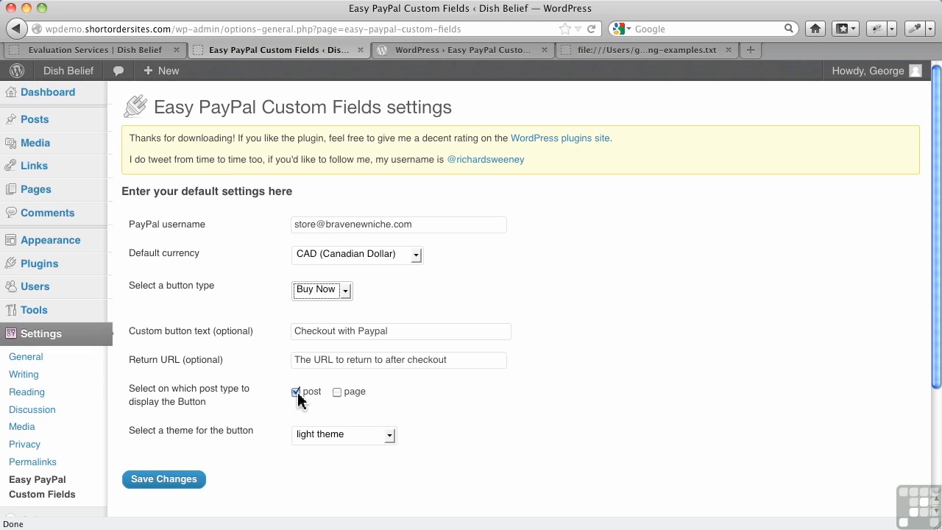
left_click(337, 392)
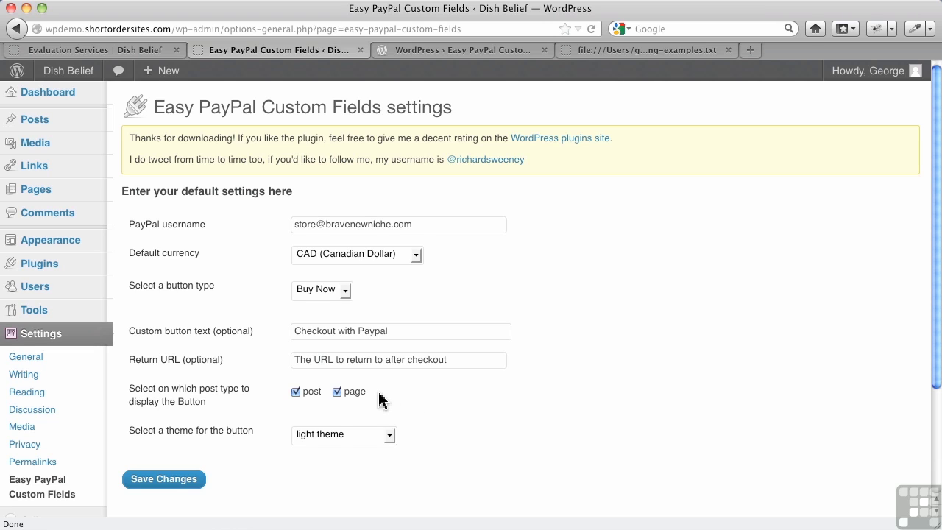
Compare the dark, blue and small PayPal image themes, pick PayPal image: large, and save changes.
left_click(348, 440)
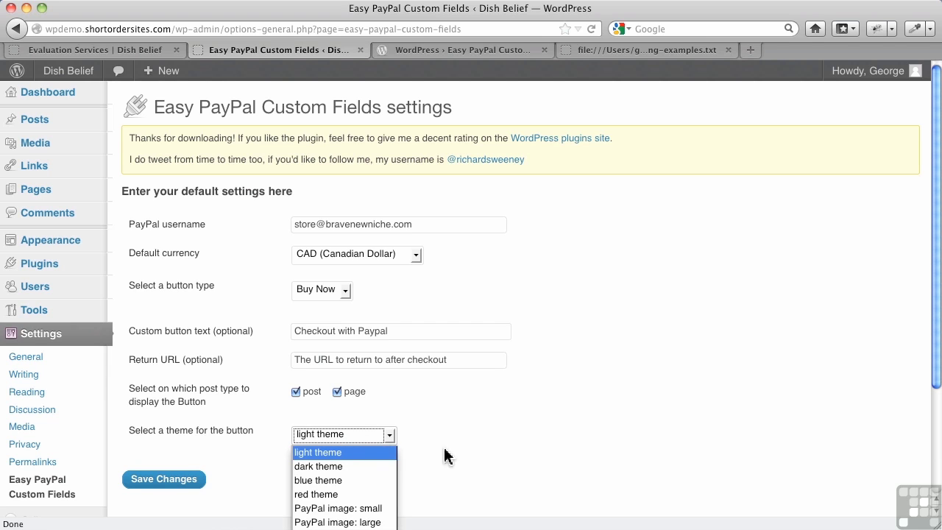
scroll(447, 455, "down", 3)
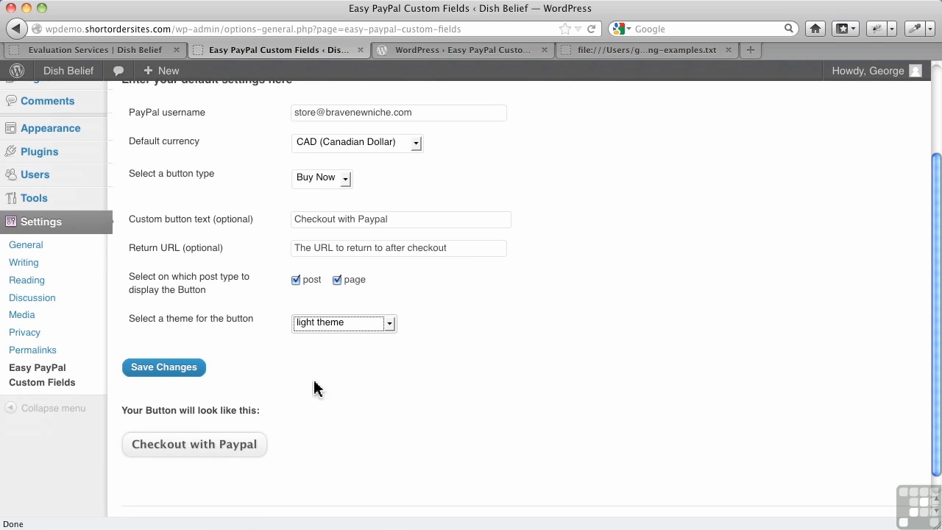
left_click(369, 324)
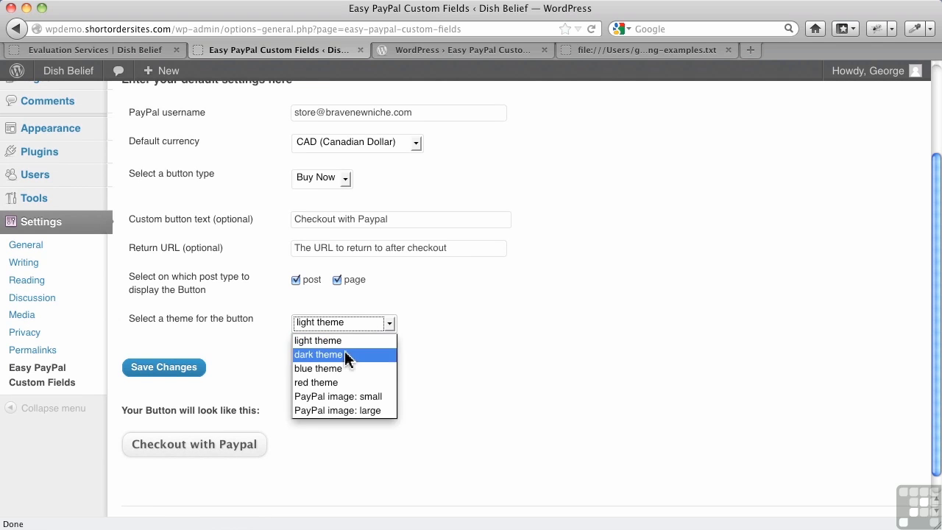
left_click(346, 354)
left_click(350, 335)
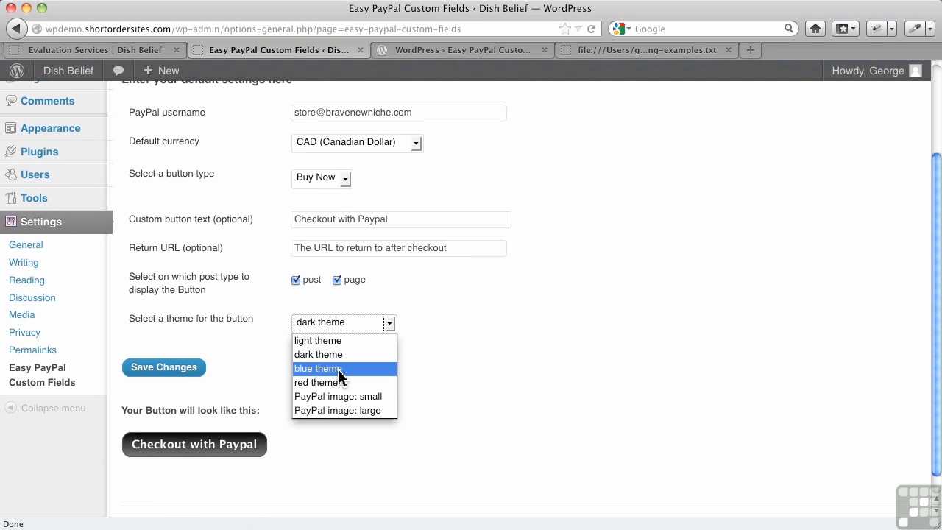
left_click(347, 370)
left_click(347, 335)
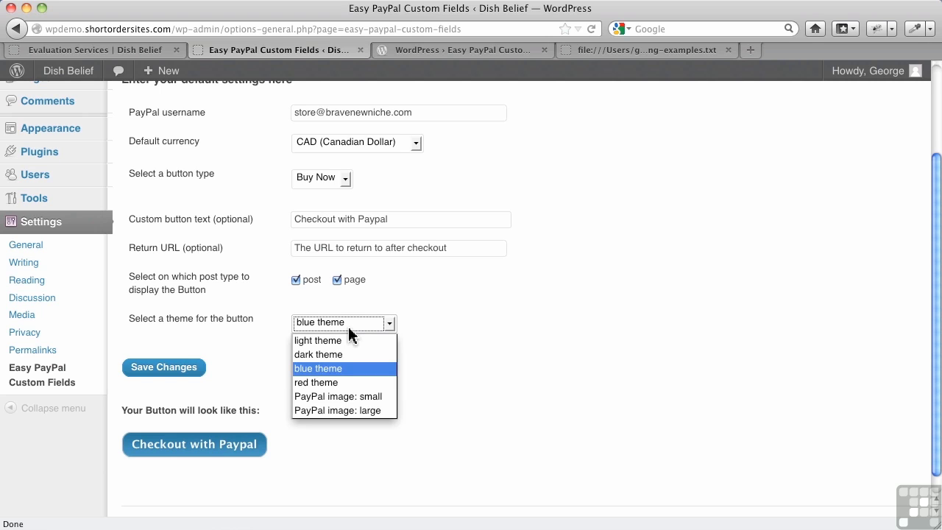
left_click(342, 394)
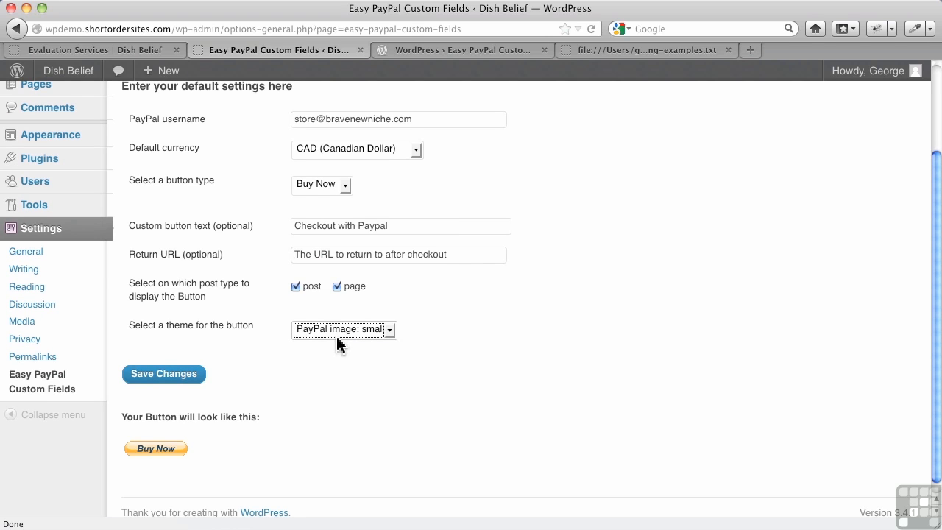
left_click(338, 335)
left_click(341, 417)
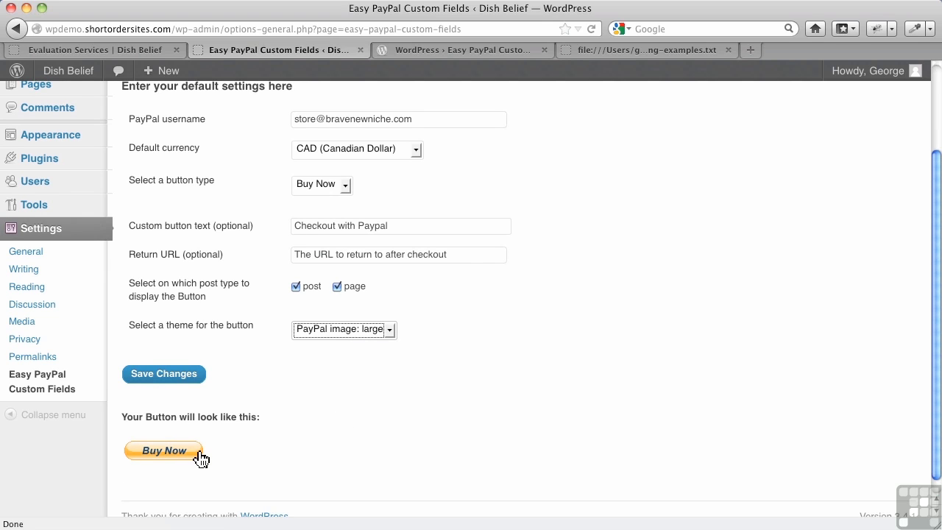
left_click(164, 375)
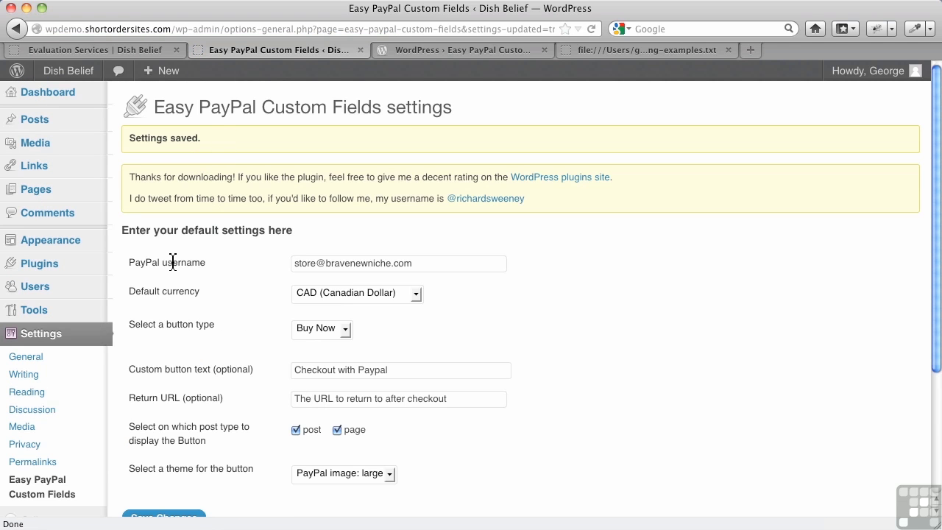
From All Pages, open Evaluation Services and scroll down to the Add Paypal Button box.
mouse_move(67, 195)
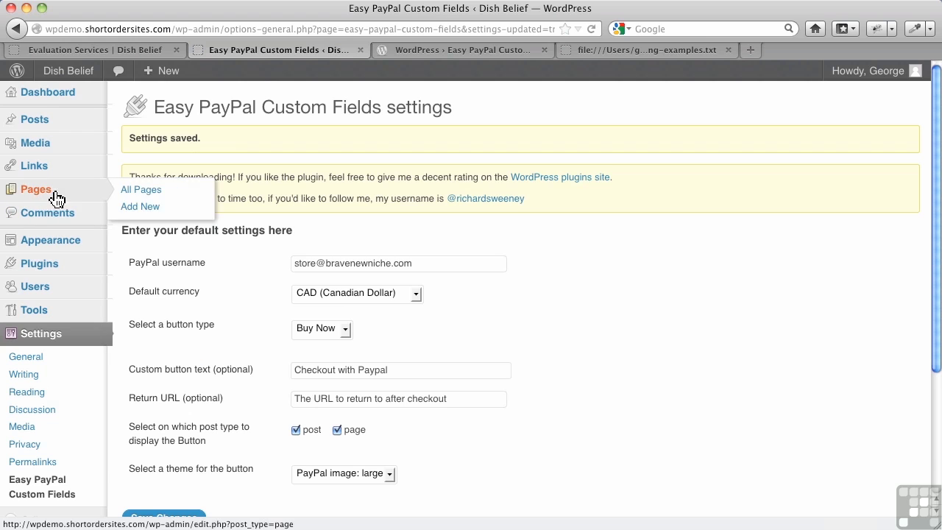
left_click(124, 191)
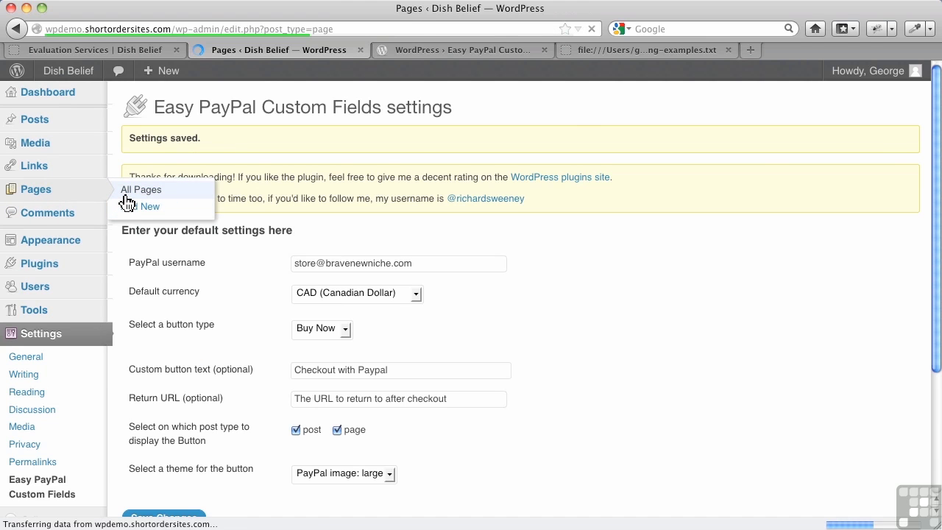
left_click(209, 258)
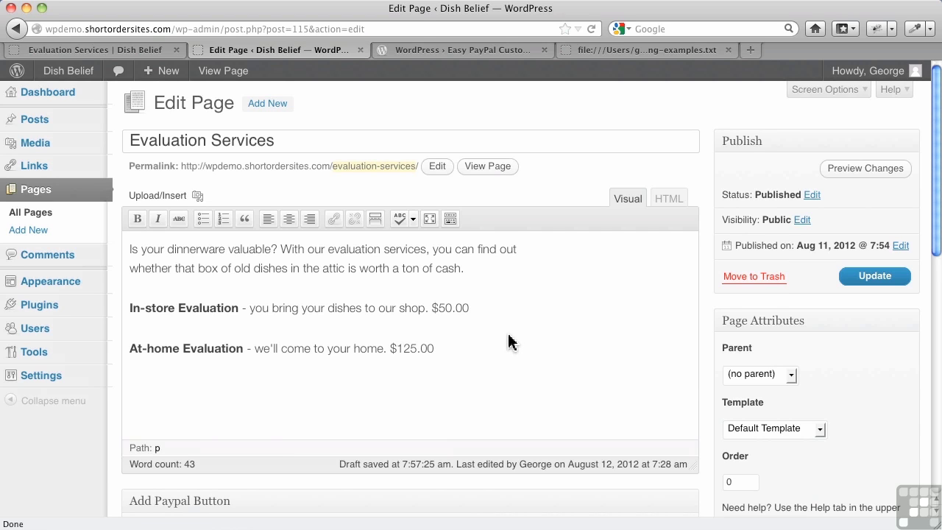
scroll(500, 368, "down", 4)
scroll(493, 405, "down", 10)
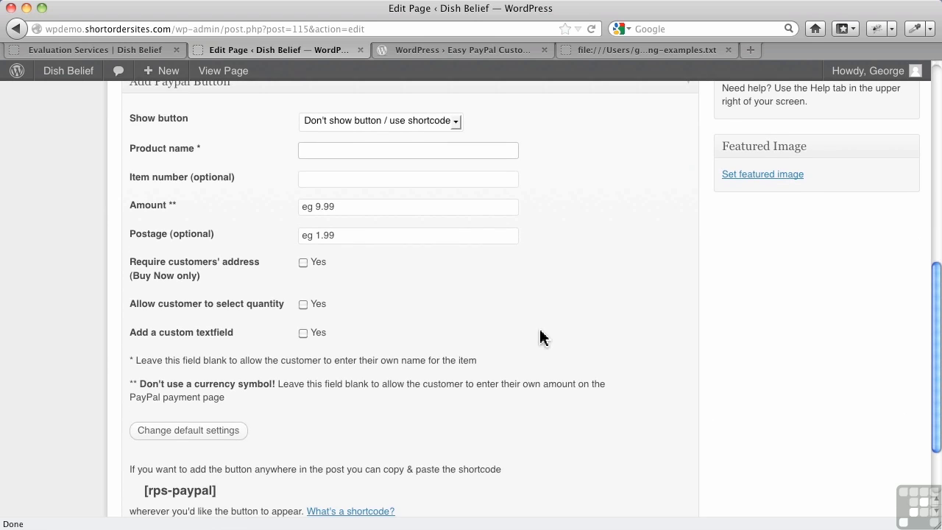
scroll(542, 335, "down", 1)
scroll(542, 332, "up", 8)
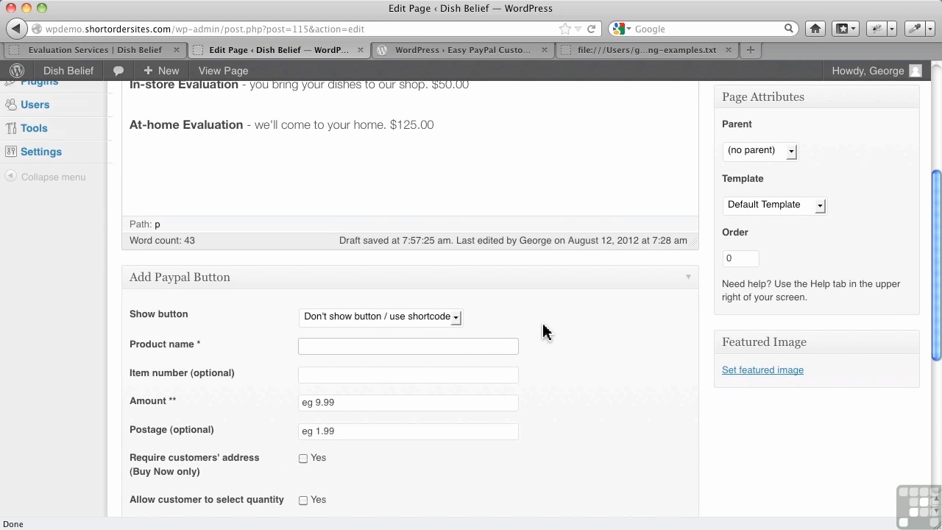
scroll(542, 331, "up", 8)
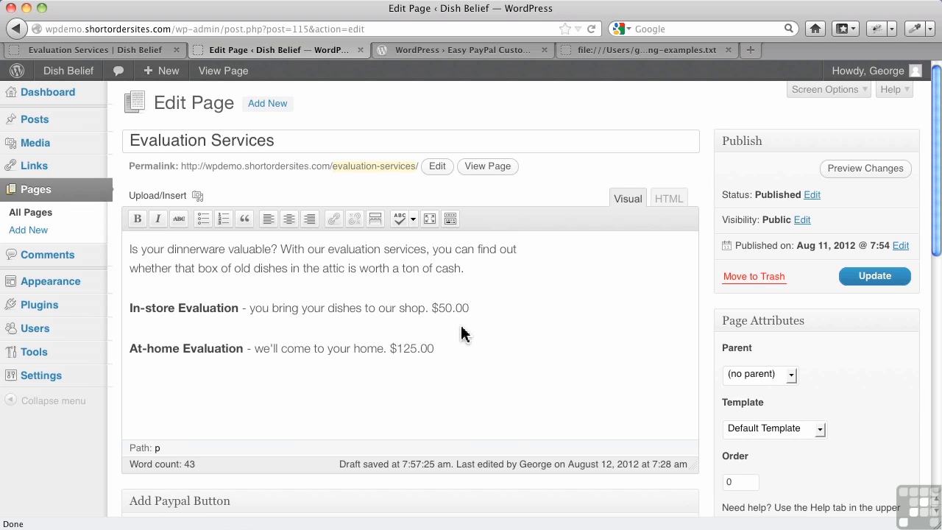
scroll(460, 333, "down", 6)
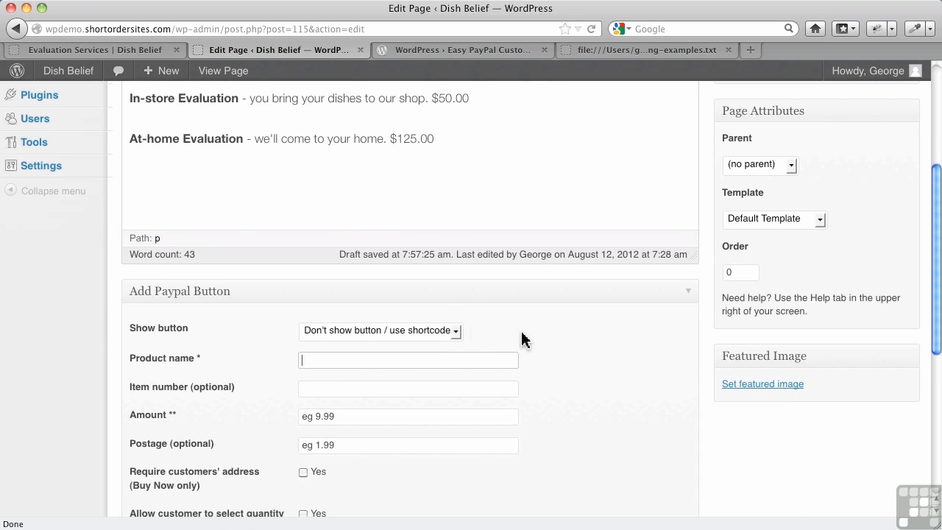
Keep the button placed via shortcode and enter product name 'In-store Evaluation'.
left_click(422, 329)
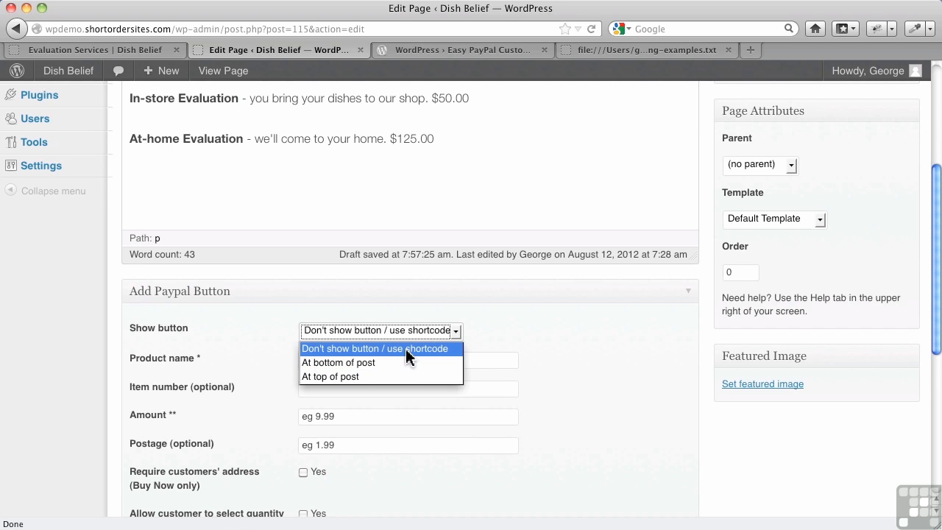
left_click(409, 357)
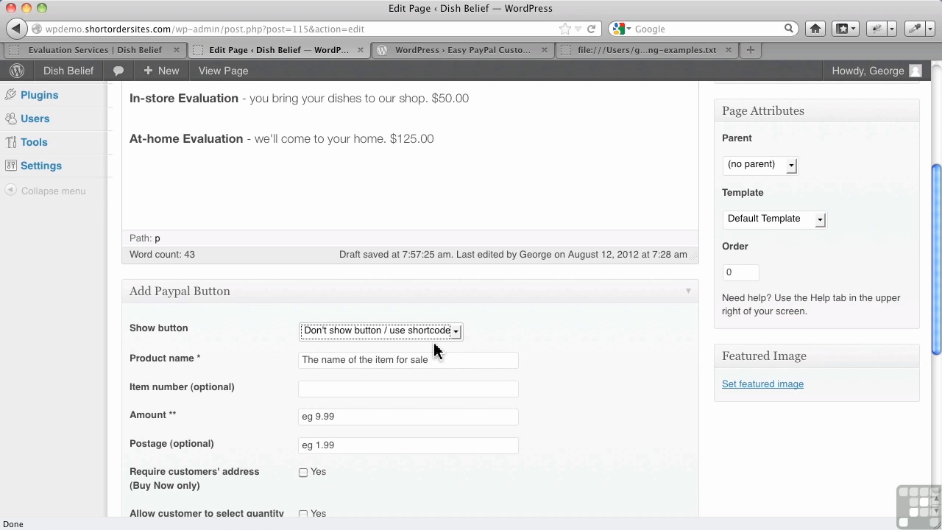
left_click(425, 360)
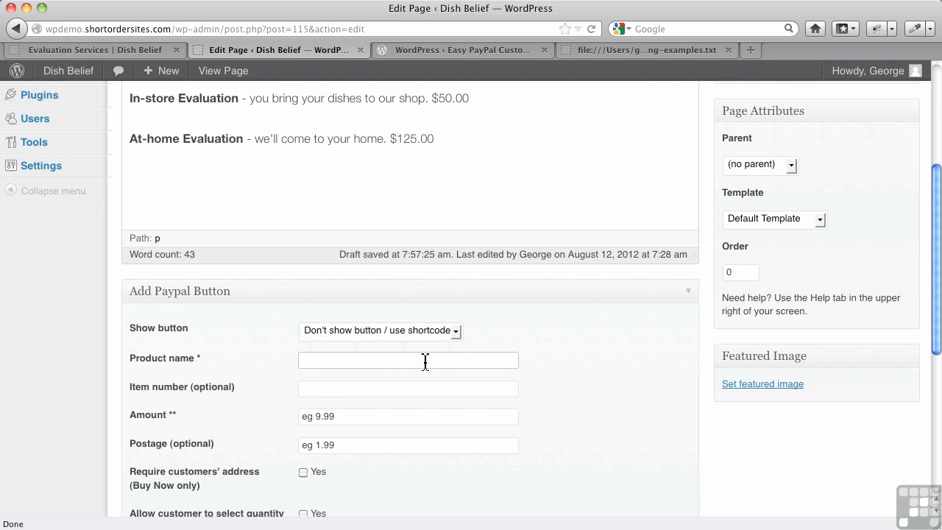
type("In")
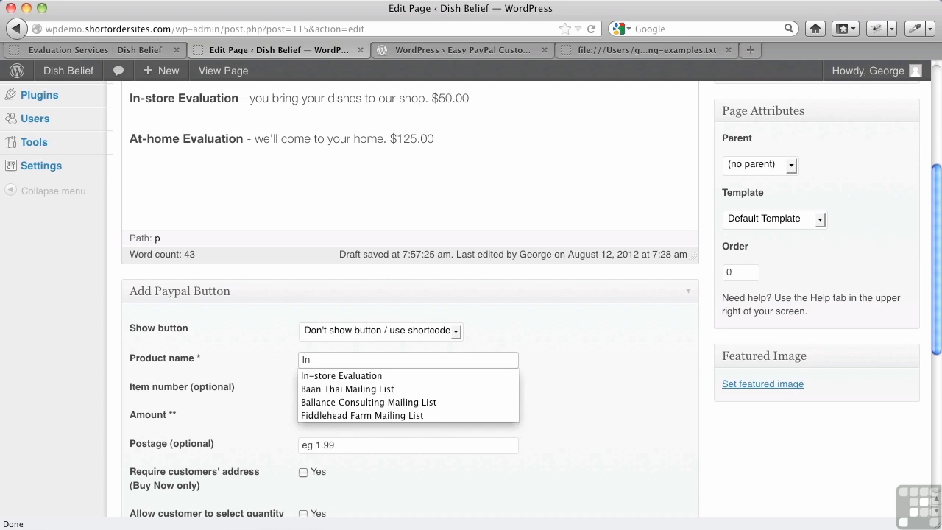
key("Down")
key("Tab")
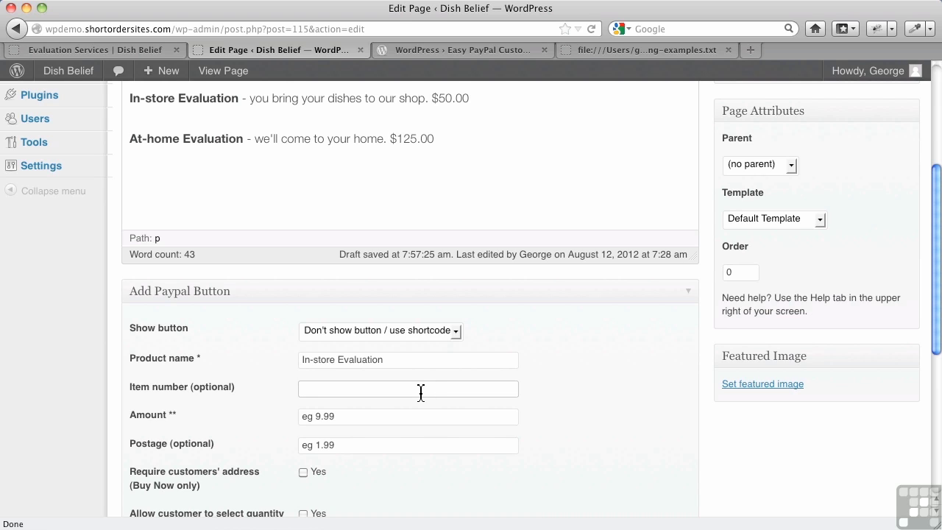
Enter amount 50.00, leave postage blank, and tick 'Require customers' address'.
left_click(365, 422)
type("50")
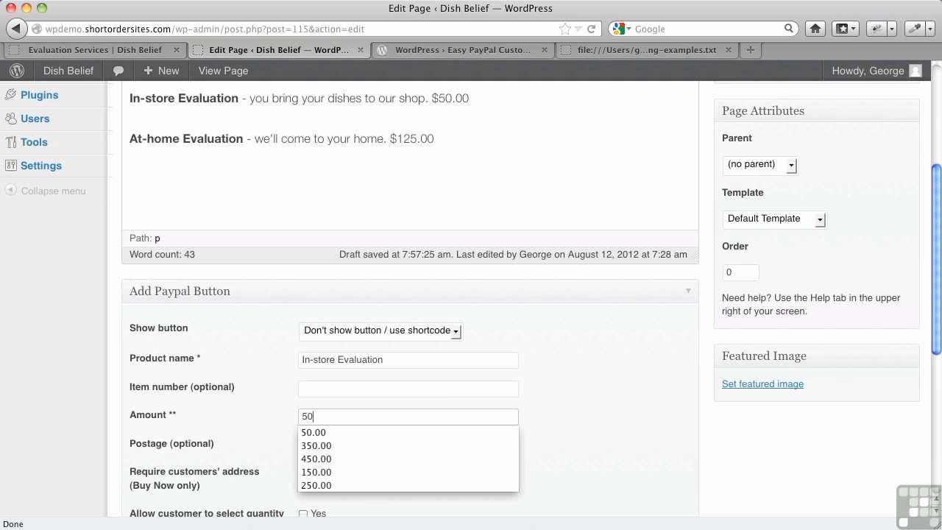
type(".00")
left_click(549, 397)
scroll(550, 397, "down", 3)
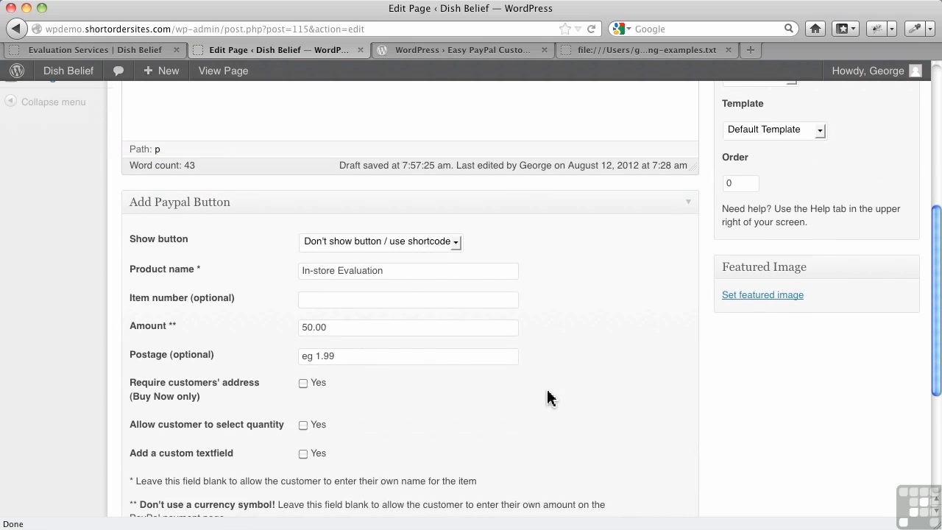
scroll(550, 396, "down", 1)
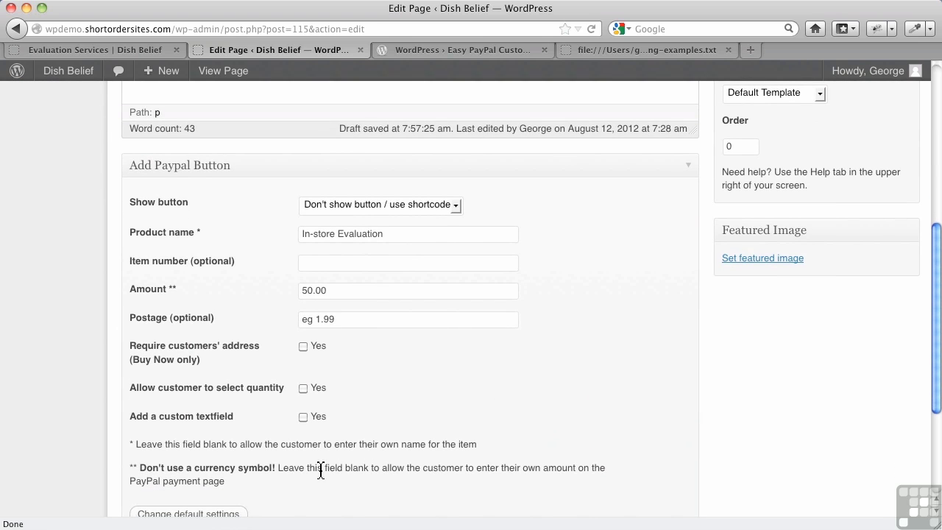
left_click(344, 322)
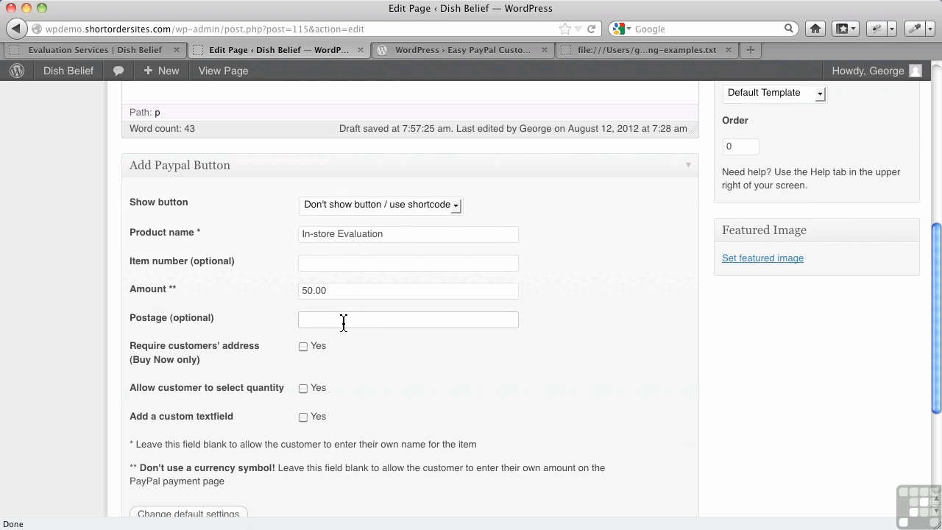
left_click(427, 350)
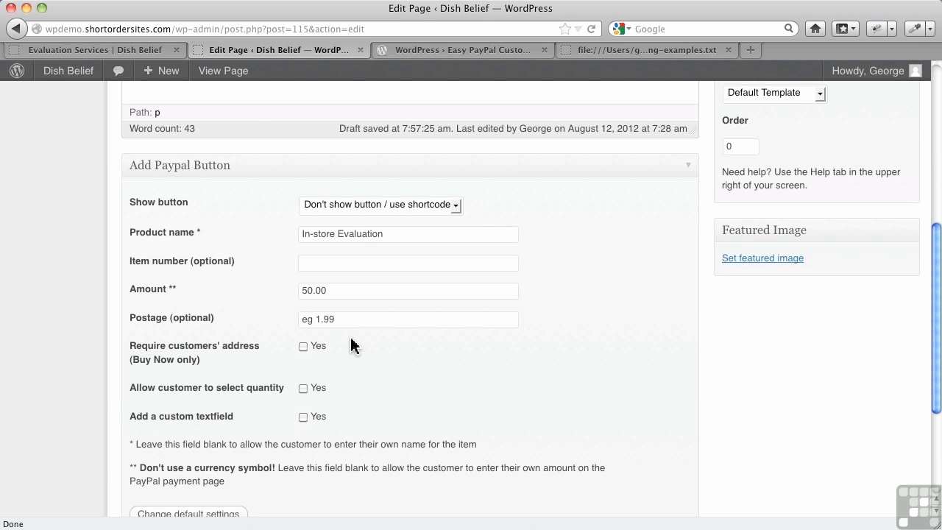
left_click(304, 347)
scroll(350, 395, "down", 1)
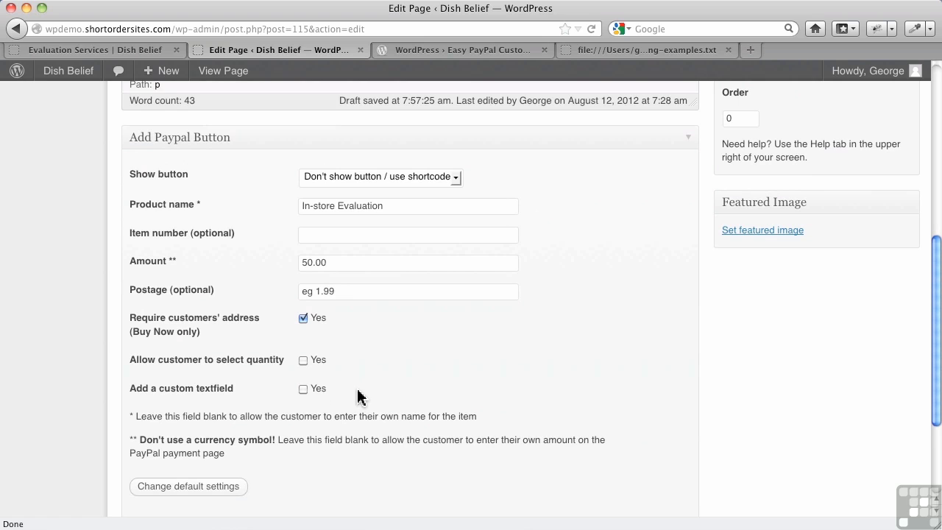
scroll(360, 395, "down", 1)
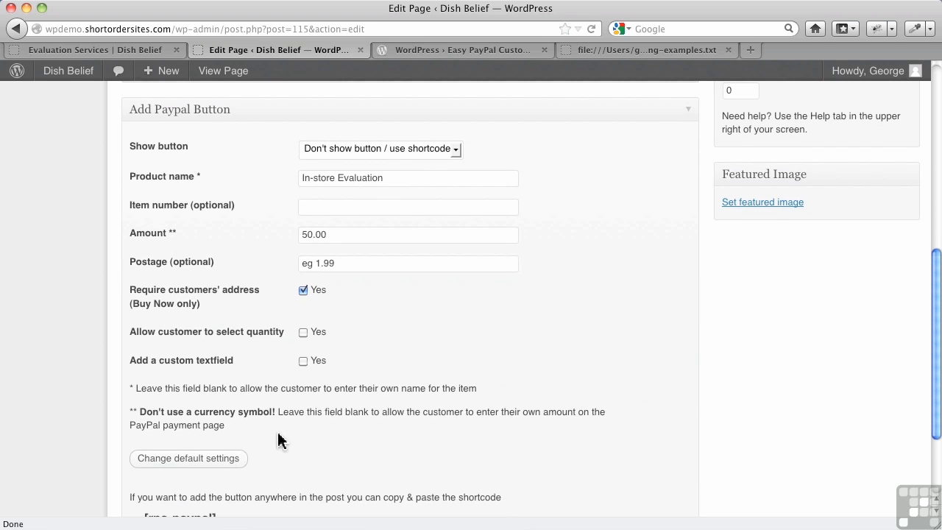
scroll(280, 439, "down", 4)
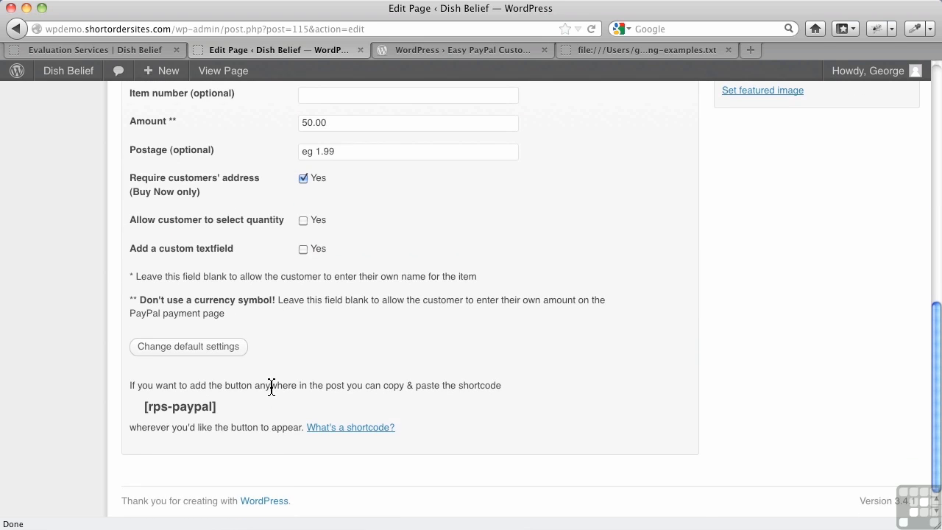
Expand 'Change default settings' and leave the Button Type on Buy Now.
left_click(235, 355)
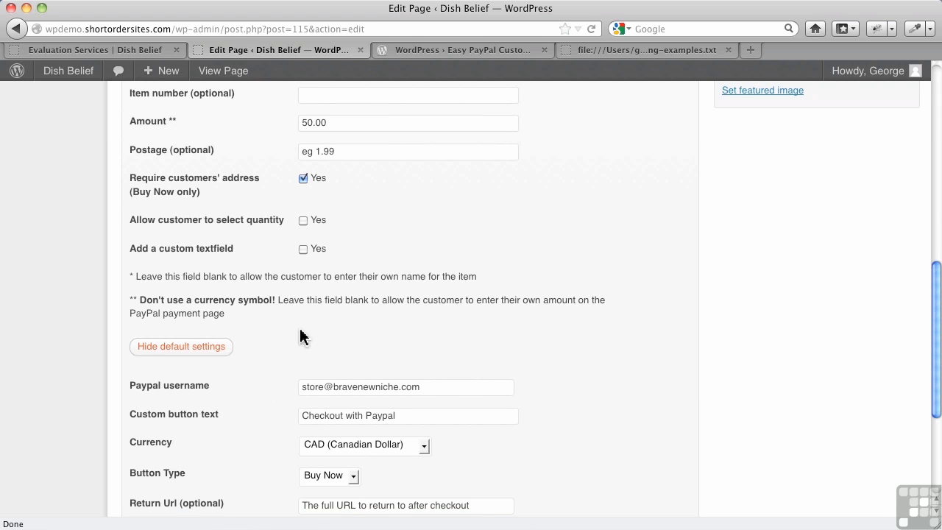
scroll(300, 336, "down", 1)
scroll(287, 342, "down", 2)
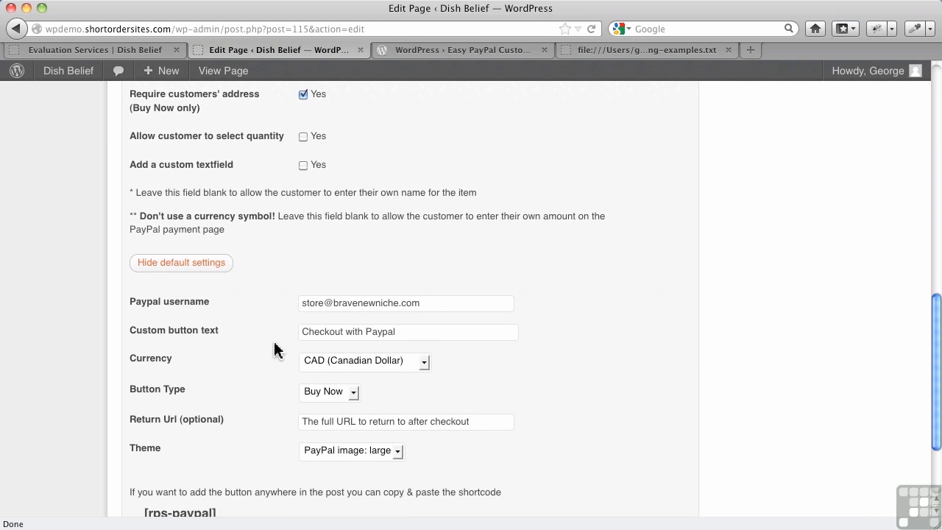
left_click(354, 395)
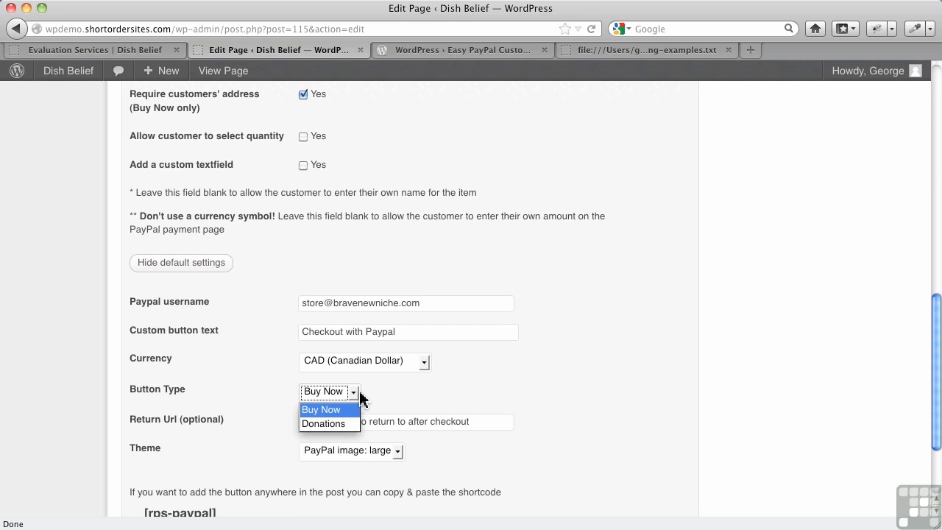
left_click(404, 398)
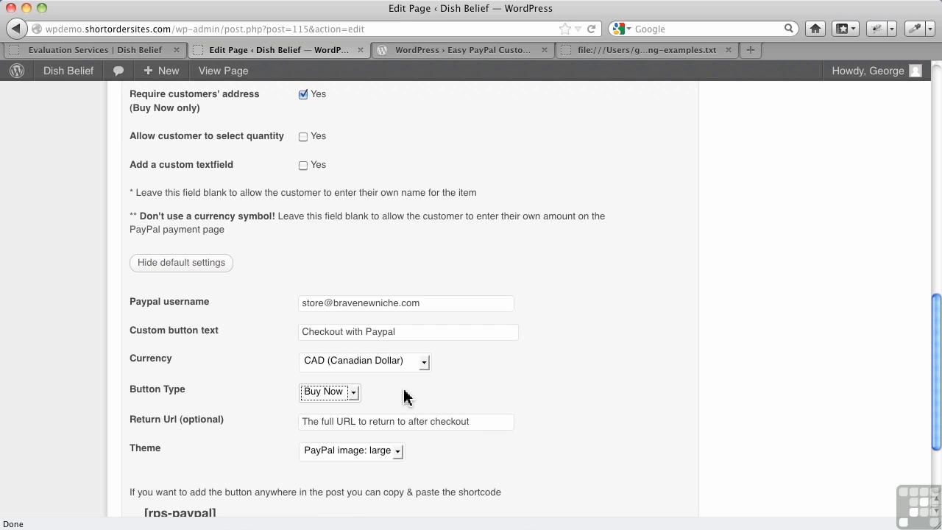
scroll(401, 429, "down", 3)
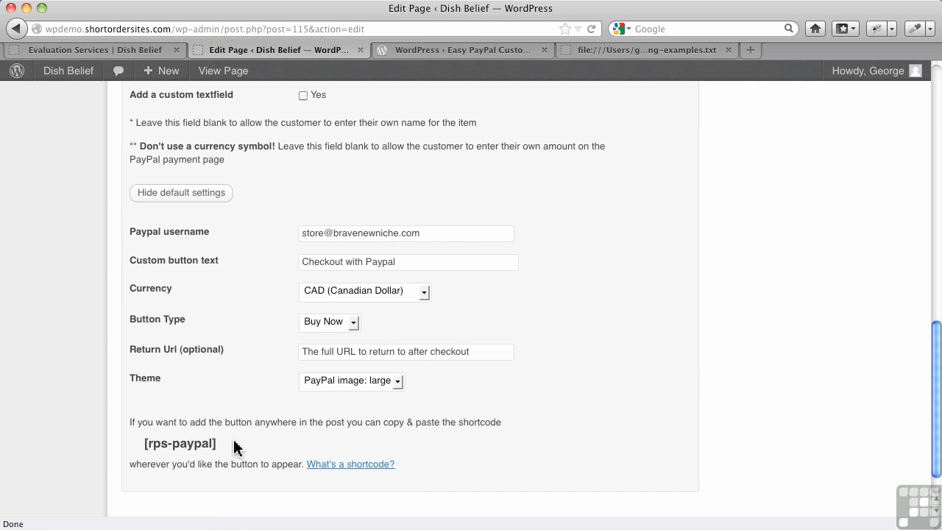
Paste the [rps-paypal] shortcode on a new line after $50.00 and update the page.
left_click_drag(224, 449, 143, 444)
key("super+c")
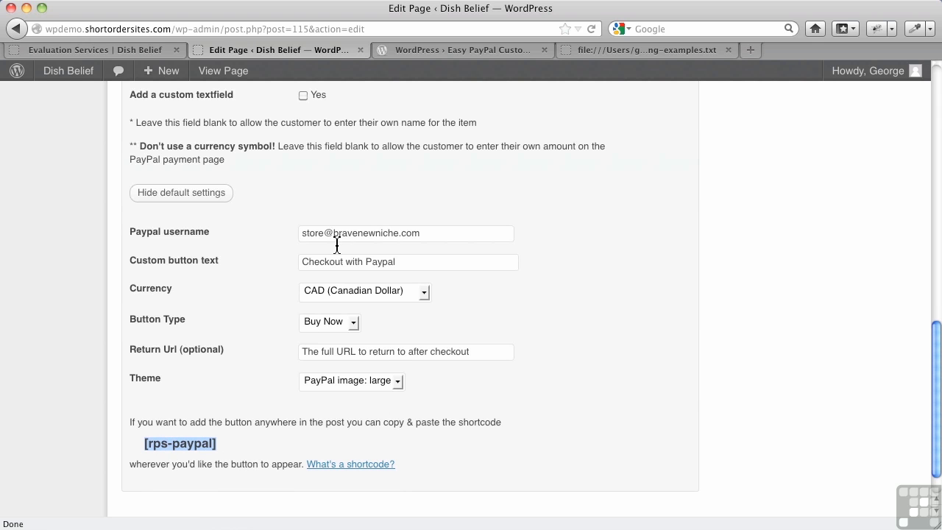
scroll(339, 246, "up", 15)
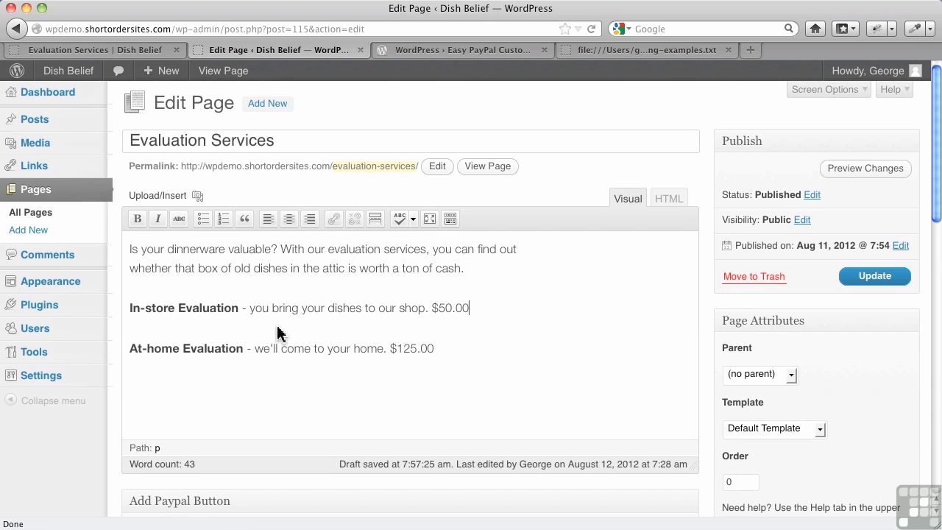
left_click(471, 308)
key("Return")
key("super+v")
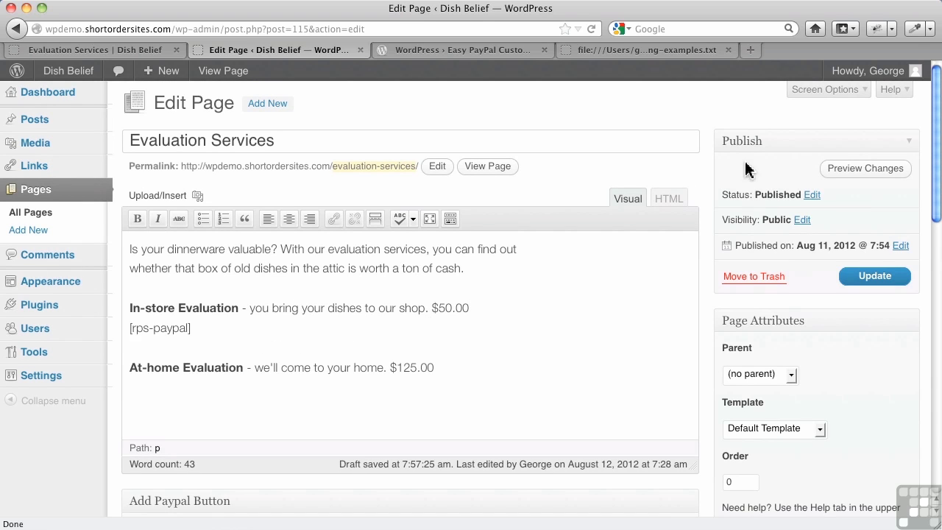
left_click(875, 277)
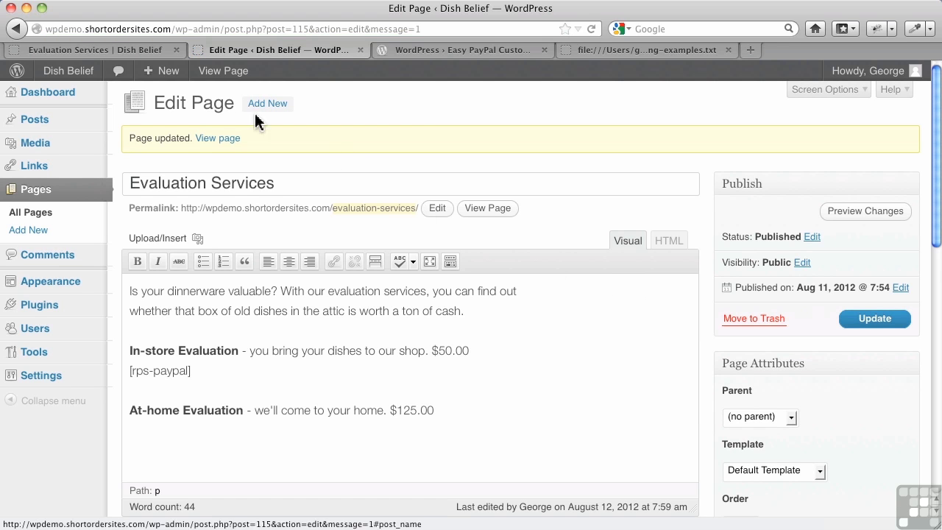
Reload the live Evaluation Services page and scroll down to the new Buy Now button.
left_click(135, 55)
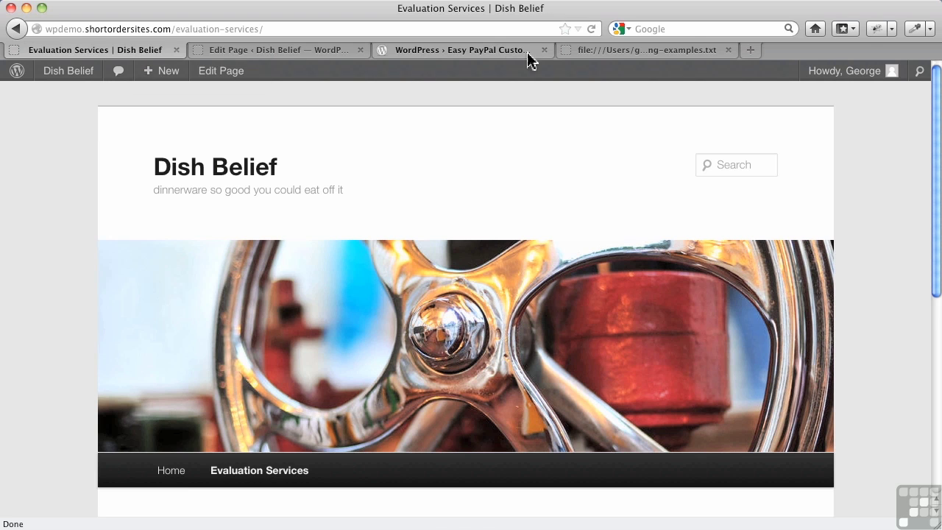
left_click(593, 29)
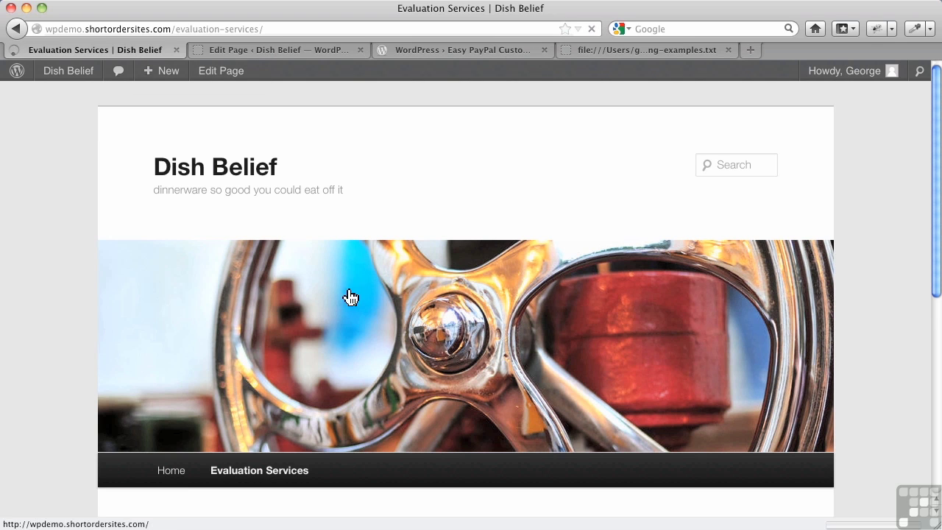
scroll(330, 324, "down", 2)
scroll(328, 335, "down", 7)
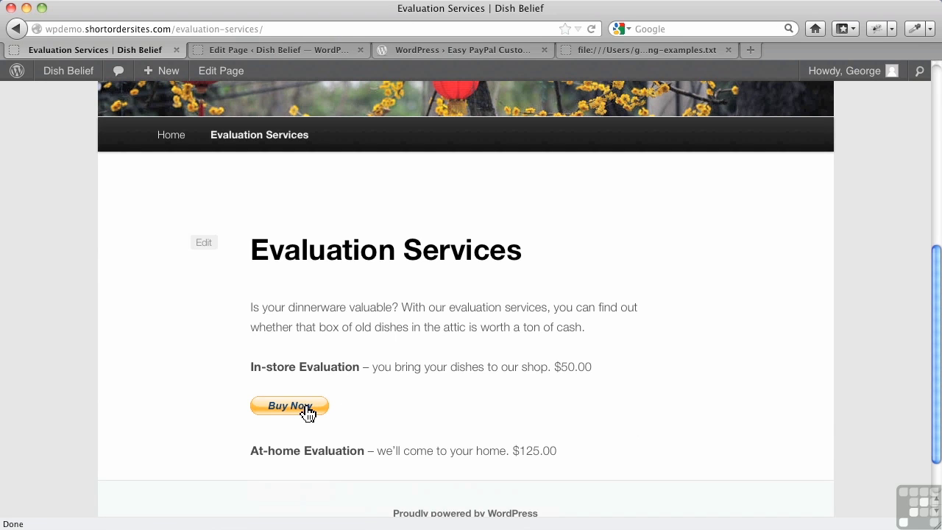
left_click(305, 408)
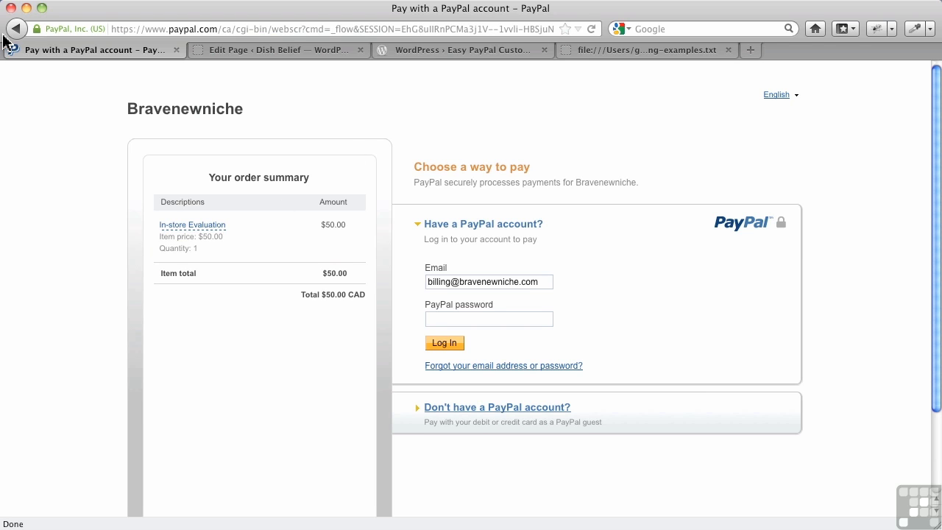
left_click(16, 29)
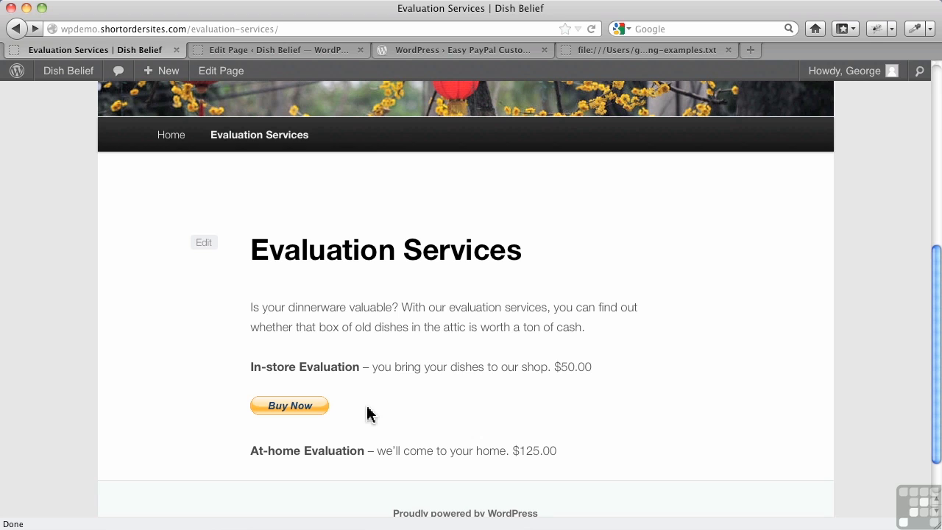
Show the examples .txt file and briefly highlight its first hidden business input line.
left_click(631, 51)
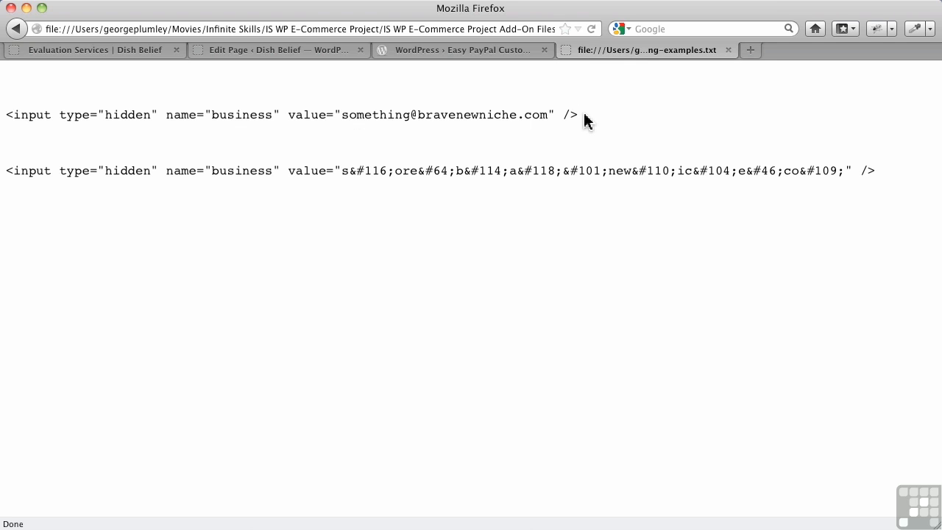
left_click_drag(584, 118, 2, 126)
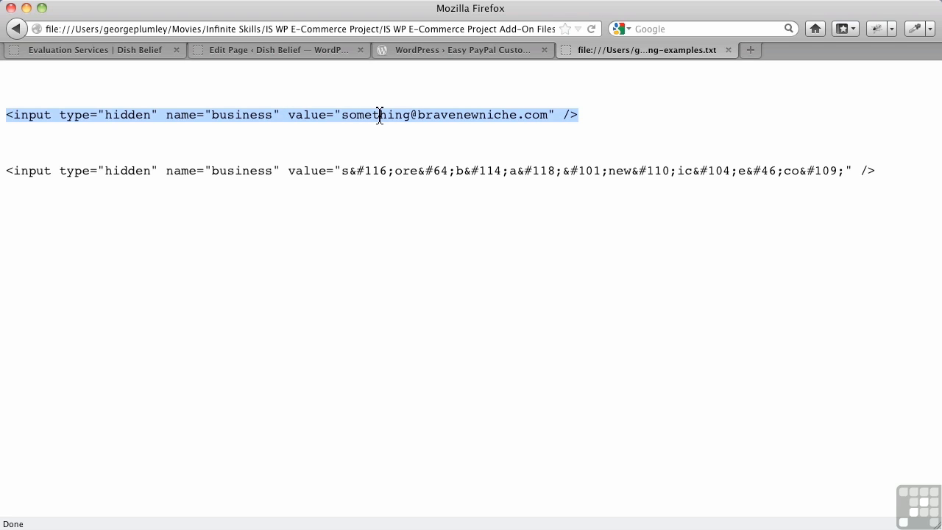
left_click(354, 178)
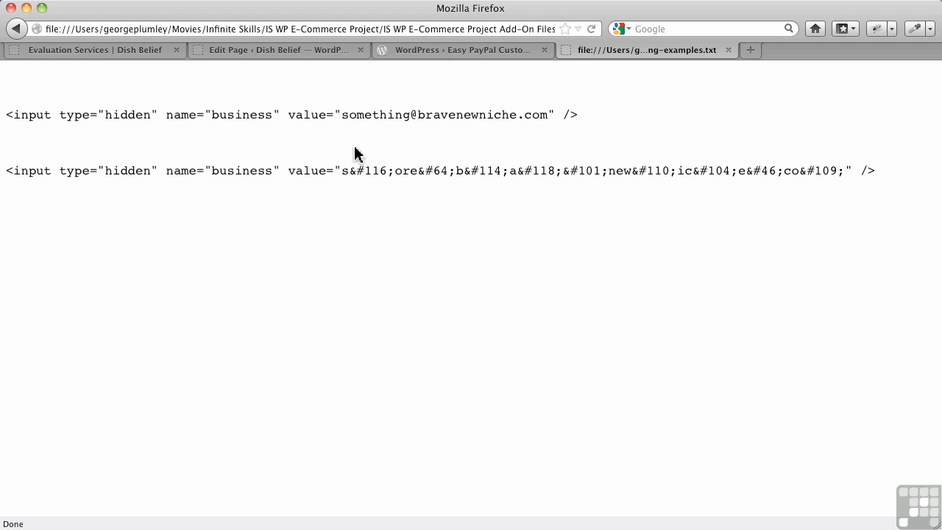
Switch back to the WordPress.org Easy PayPal Custom Fields plugin page.
left_click(449, 53)
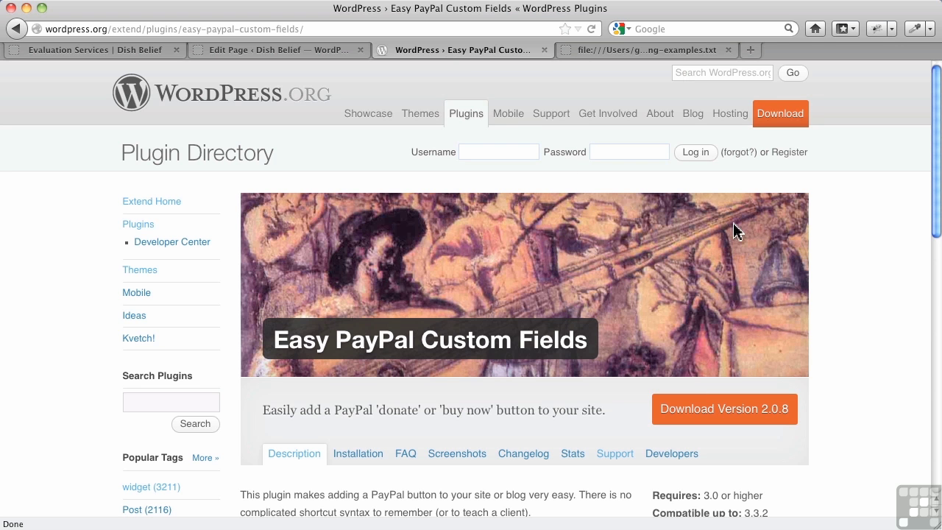